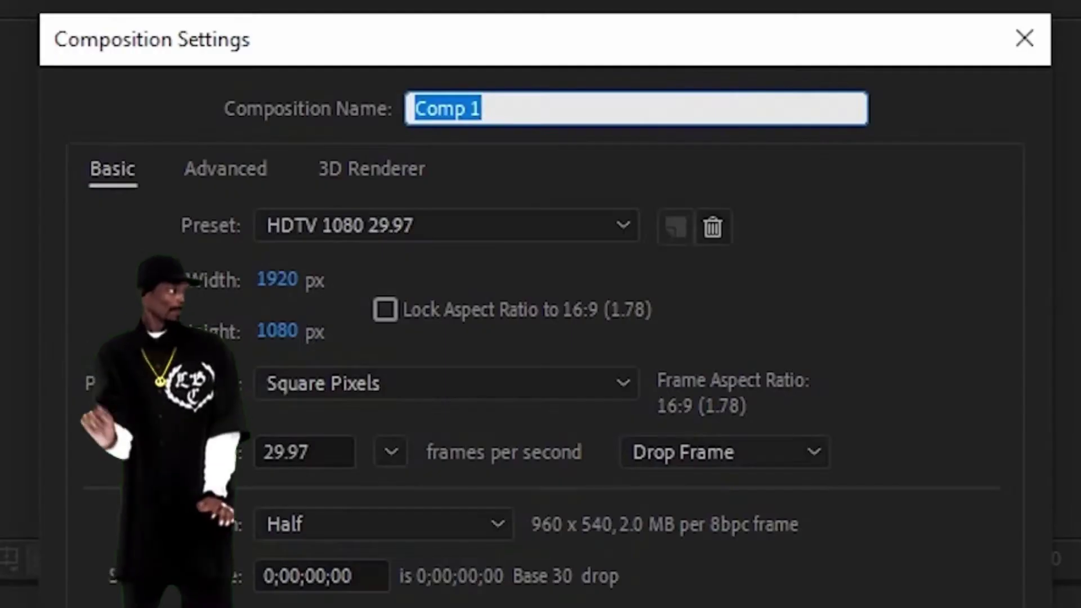
{"action": "type", "text": "Shit tutorial"}
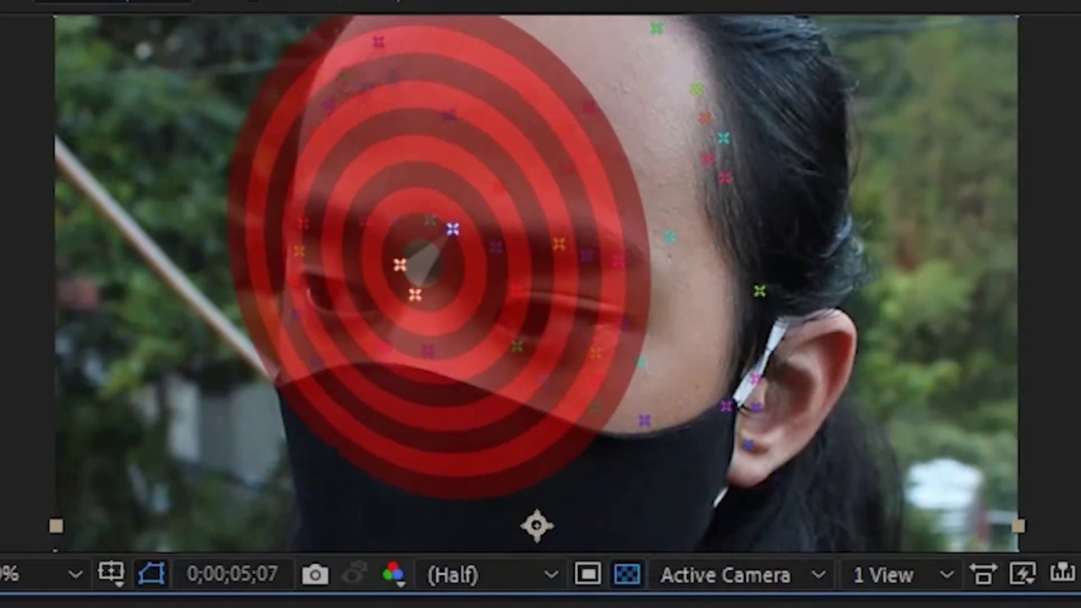
Create a tracked solid and 3D Tracker Camera anchored on the face
{"action": "right_click", "coordinate": [417, 265]}
{"action": "left_click", "coordinate": [592, 329]}
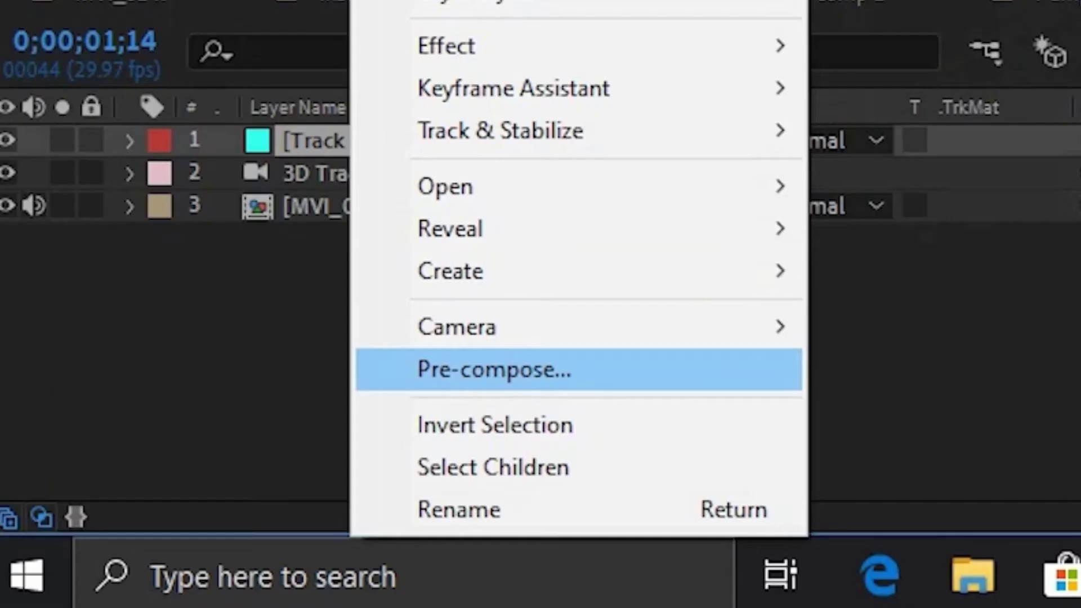
{"action": "type", "text": "s"}
Confirm pre-composing the Track Solid layer into the Effects composition
{"action": "key", "text": "Return"}
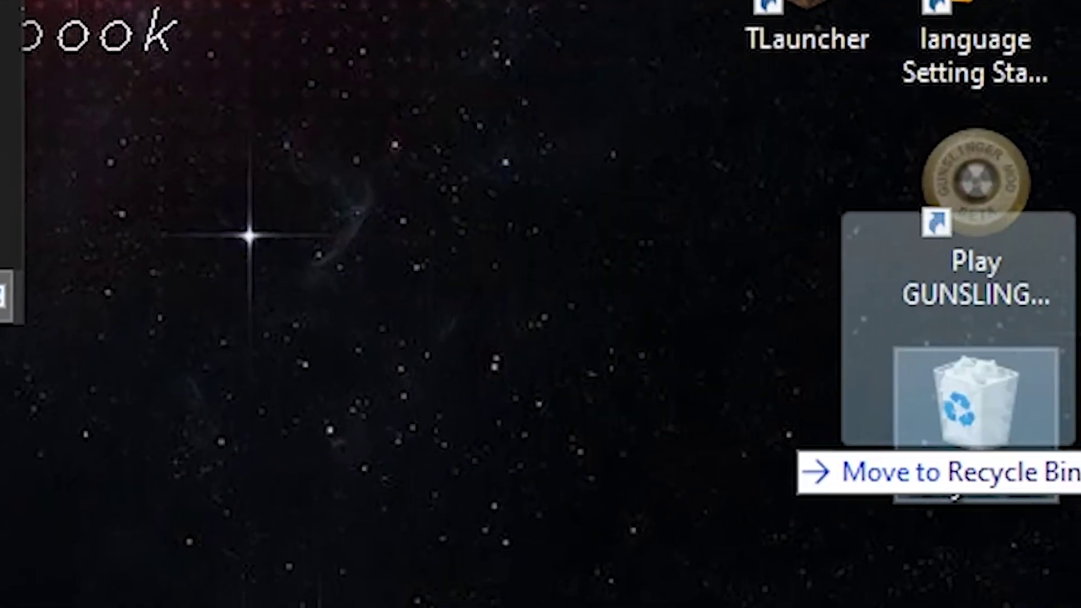
Move the desktop shortcut into the Recycle Bin and choose Empty Recycle Bin
{"action": "left_click_drag", "start_coordinate": [560, 266], "coordinate": [963, 423]}
{"action": "right_click", "coordinate": [972, 457]}
{"action": "left_click", "coordinate": [968, 157]}
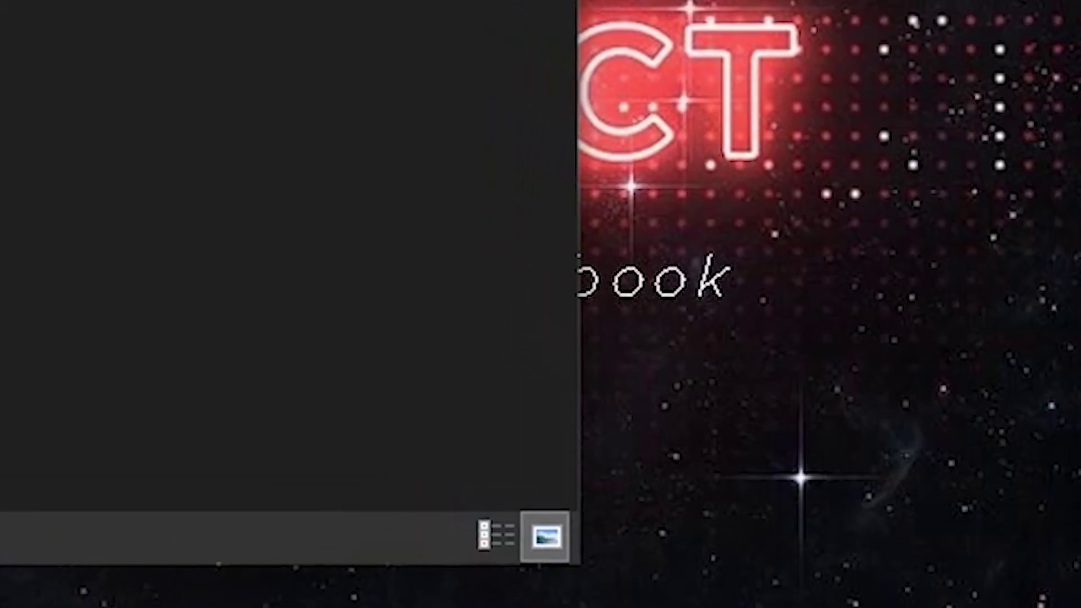